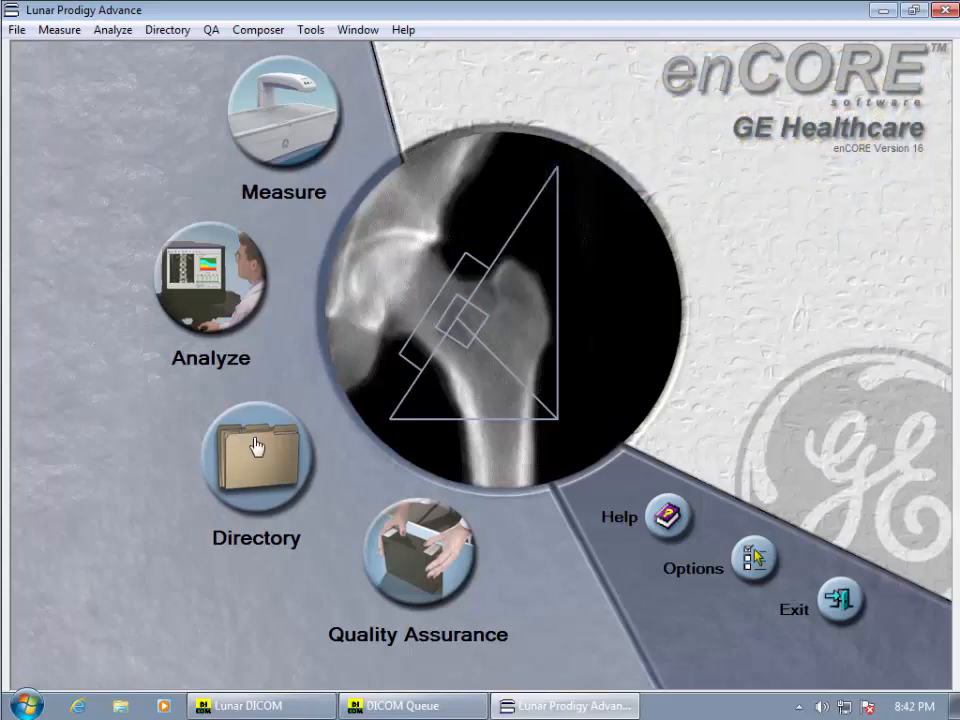
Open the patient Directory and select the second patient's 7/19/2018 Total Body exam
{"action": "left_click", "coordinate": [264, 452]}
{"action": "left_click", "coordinate": [279, 418]}
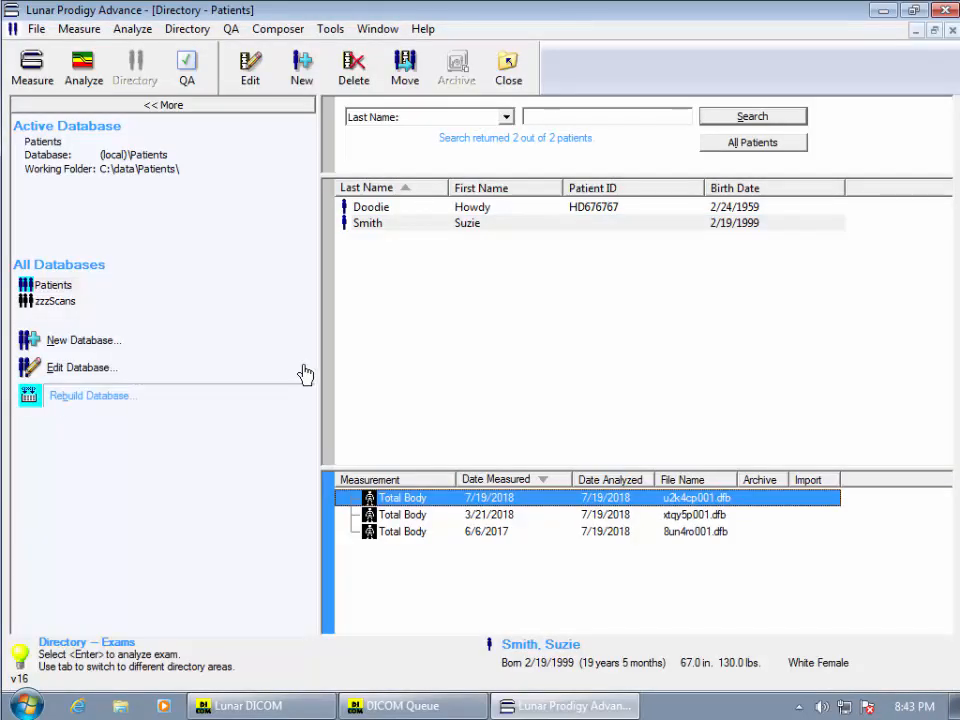
{"action": "left_click", "coordinate": [418, 232]}
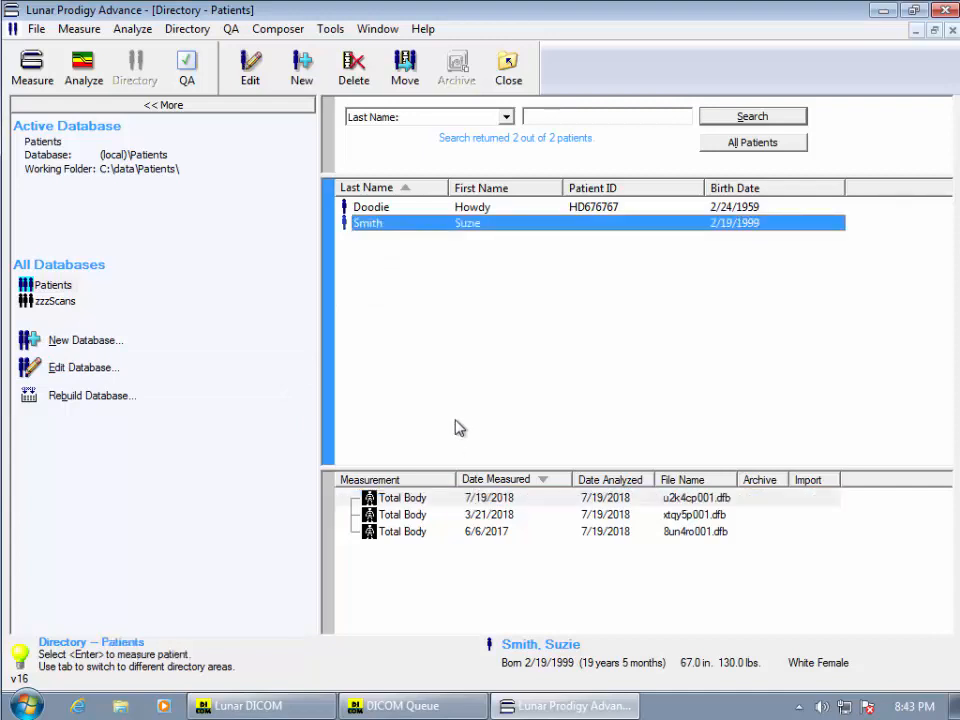
{"action": "left_click", "coordinate": [423, 499]}
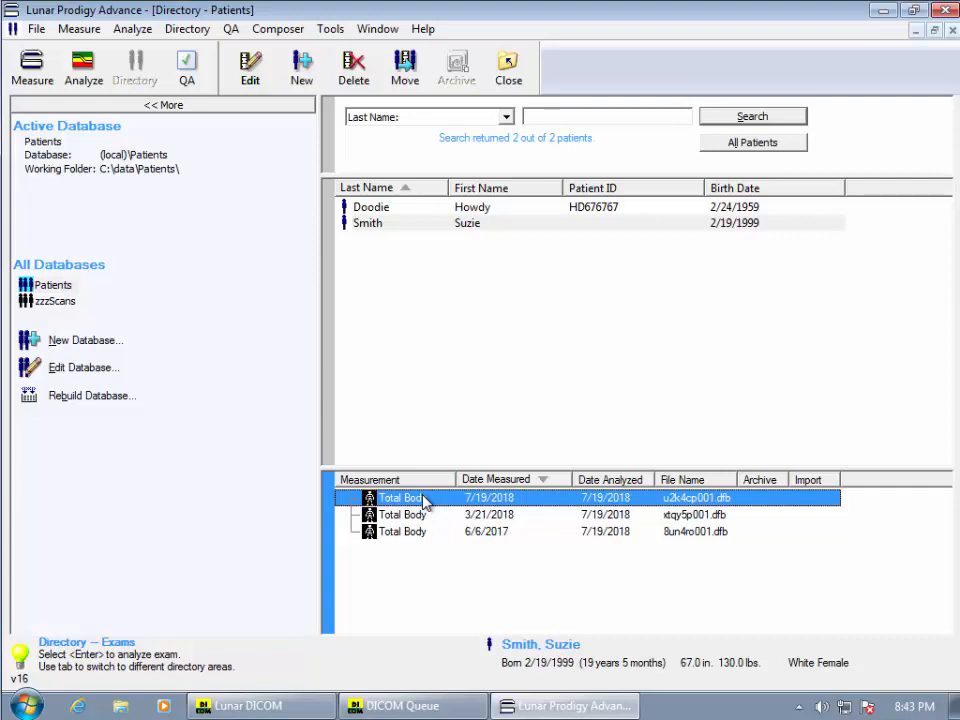
Open the 7/19/2018 exam's file information, review the Secondary comments field, and close the dialog
{"action": "right_click", "coordinate": [423, 499]}
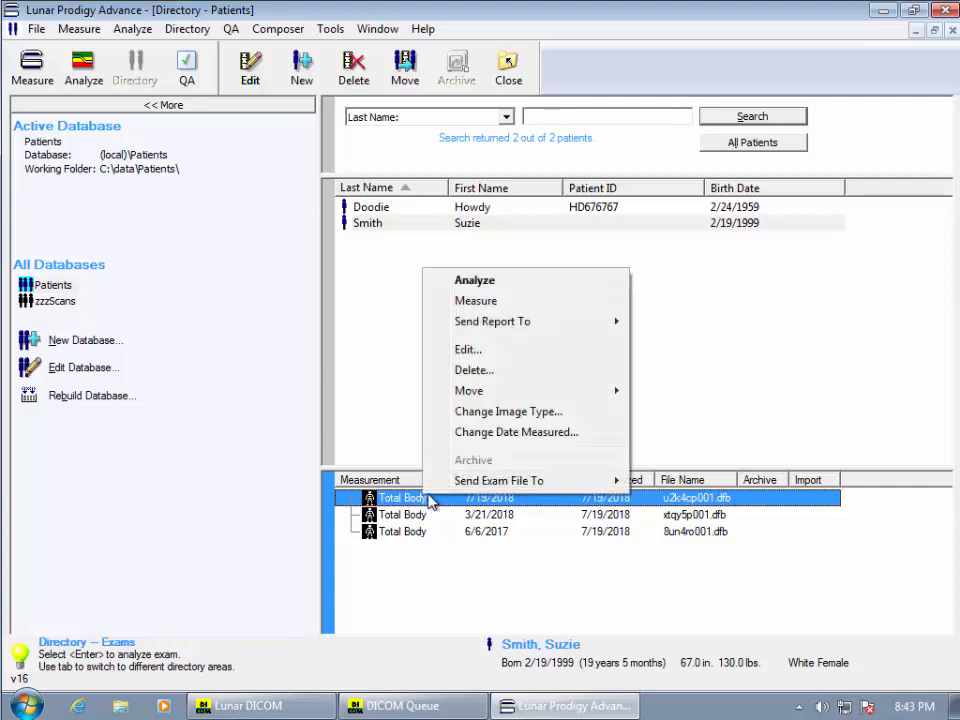
{"action": "left_click", "coordinate": [500, 350]}
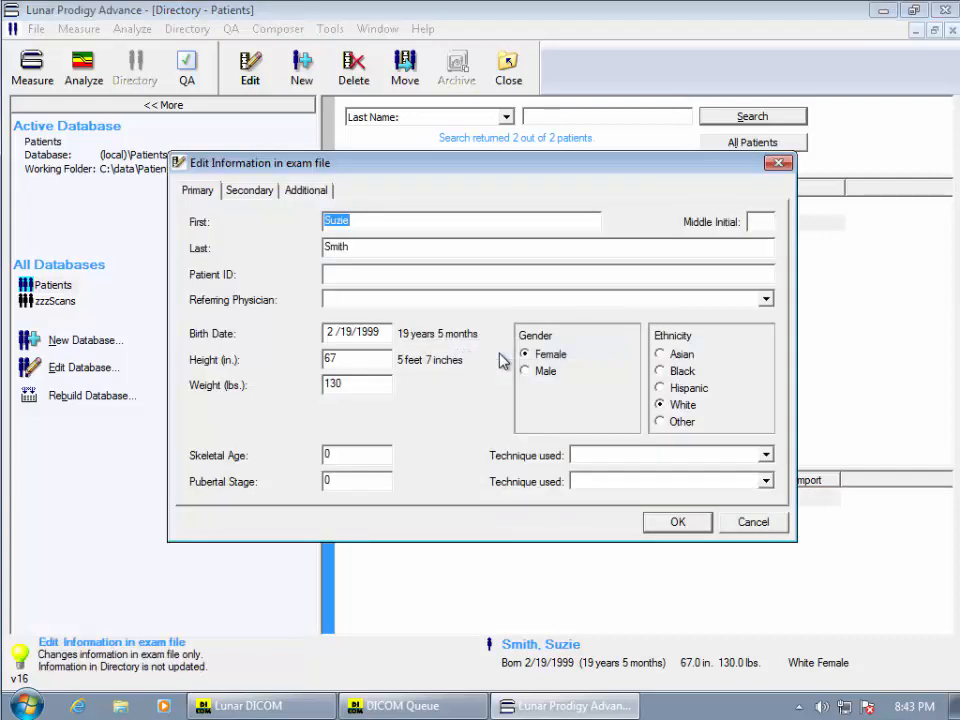
{"action": "left_click", "coordinate": [252, 195]}
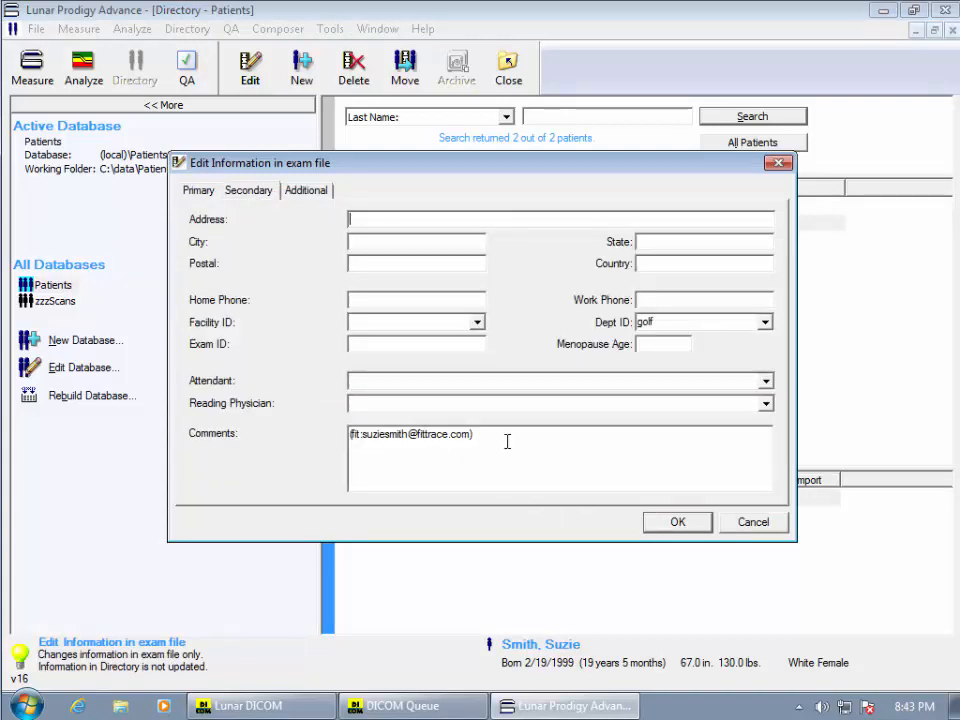
{"action": "left_click_drag", "start_coordinate": [506, 441], "coordinate": [480, 433]}
{"action": "left_click", "coordinate": [670, 521]}
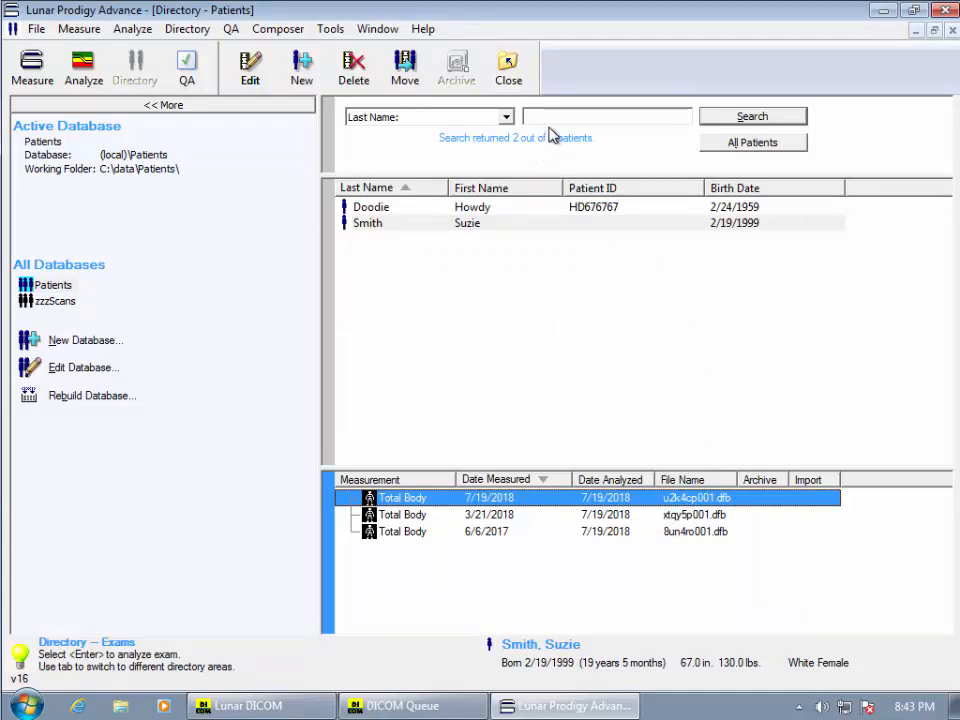
Open the 7/19/2018 exam for analysis, send its checked reports from the Report Center, and close the analysis
{"action": "double_click", "coordinate": [446, 500]}
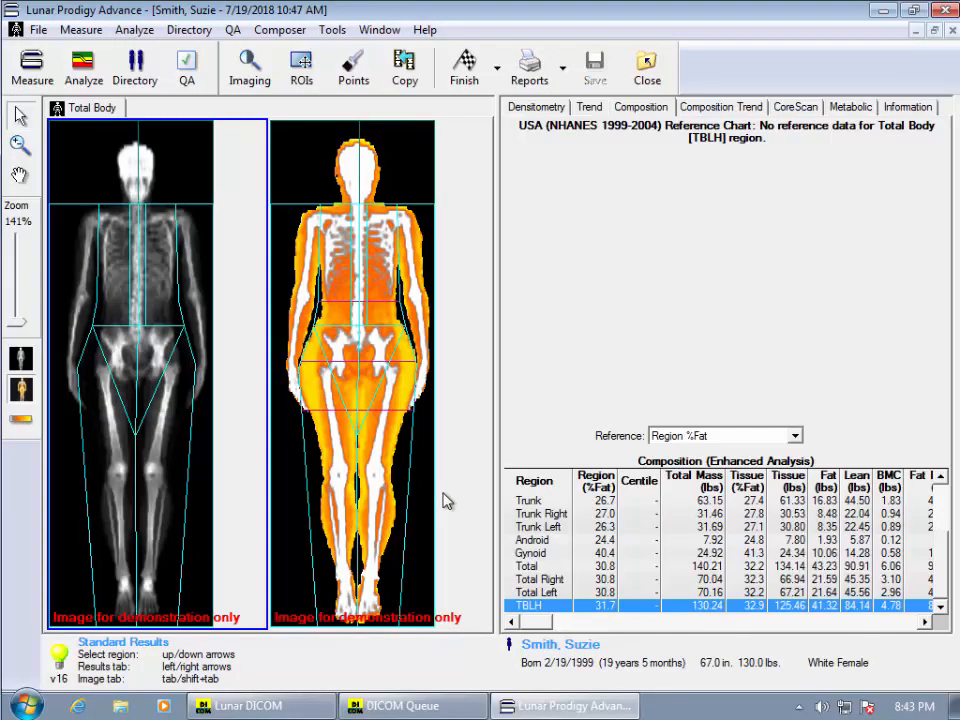
{"action": "left_click", "coordinate": [529, 68]}
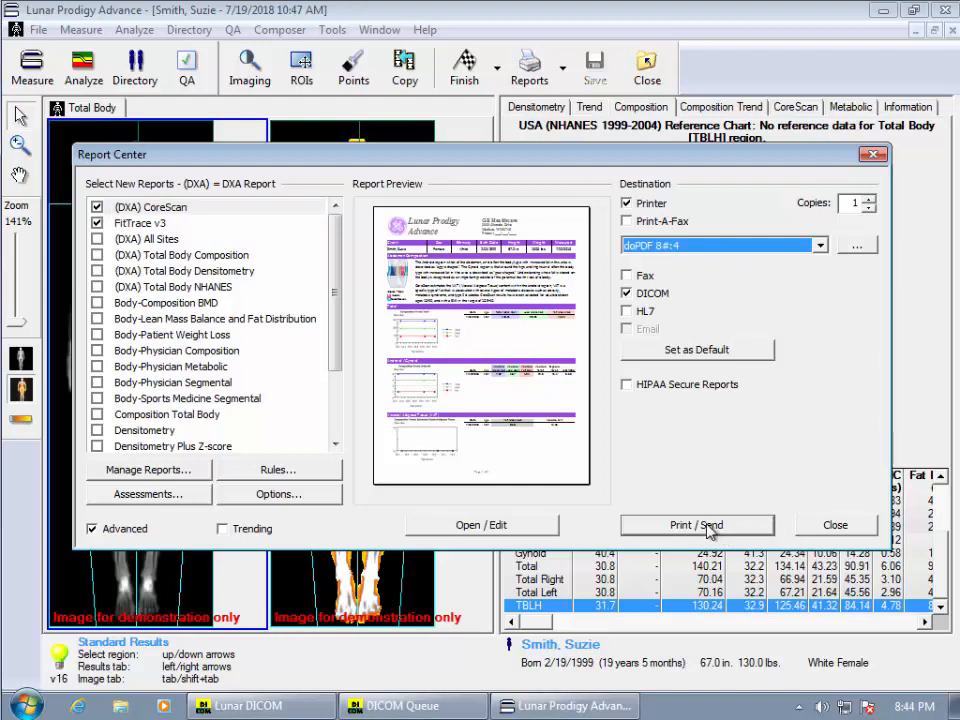
{"action": "left_click", "coordinate": [708, 528]}
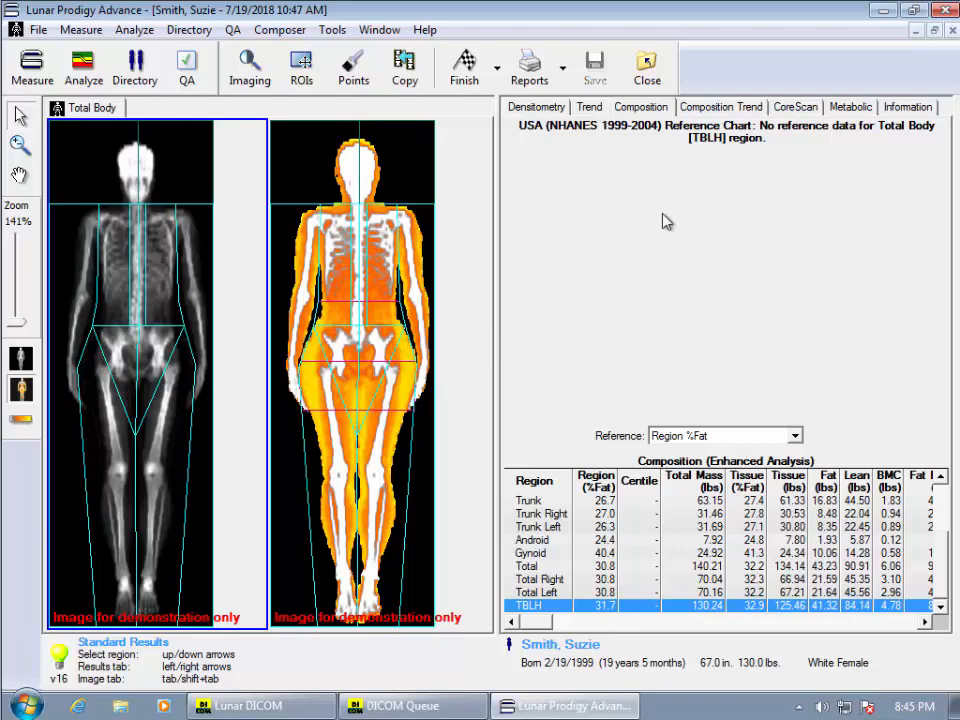
{"action": "left_click", "coordinate": [647, 76]}
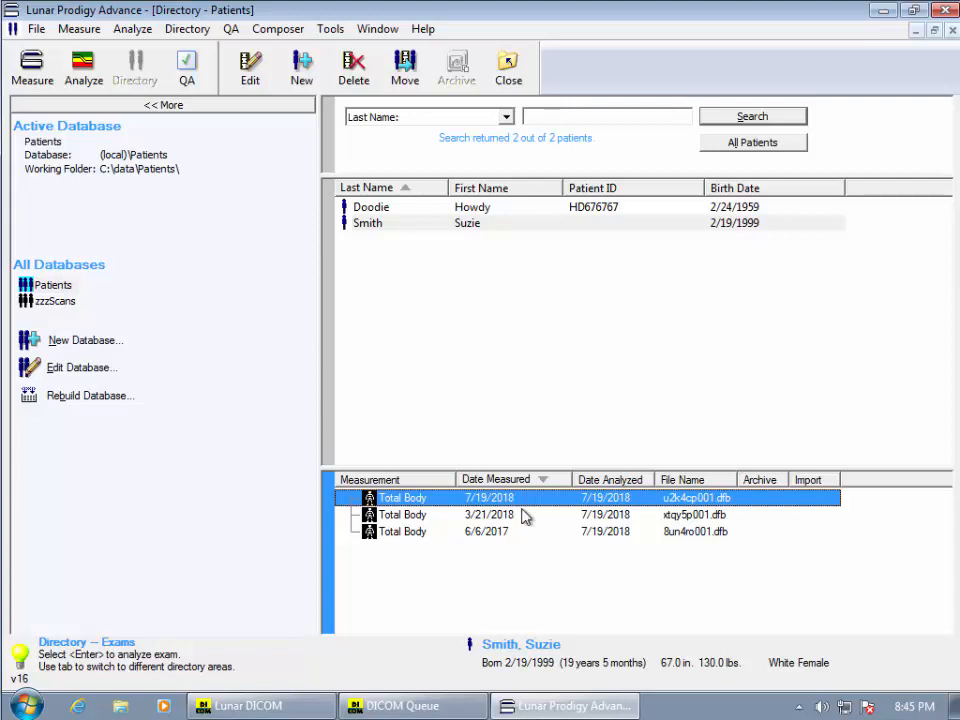
Bring up the DICOM Queue to review the job statuses, then minimize it
{"action": "left_click", "coordinate": [463, 707]}
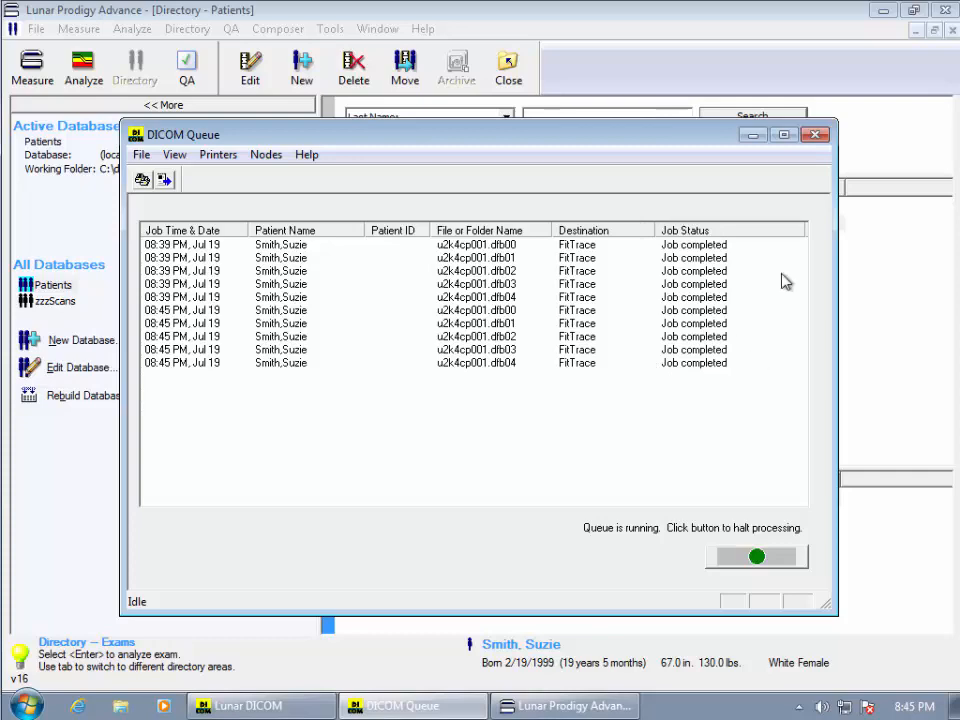
{"action": "left_click", "coordinate": [753, 134]}
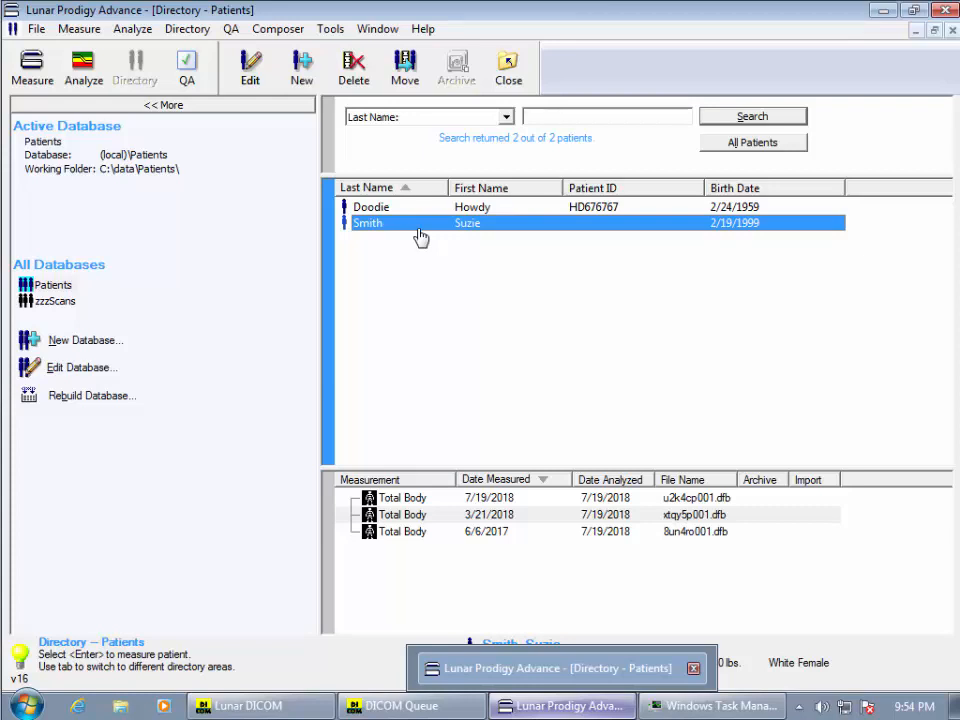
Open the 3/21/2018 exam's file information, review its Secondary tab, and cancel
{"action": "right_click", "coordinate": [430, 515]}
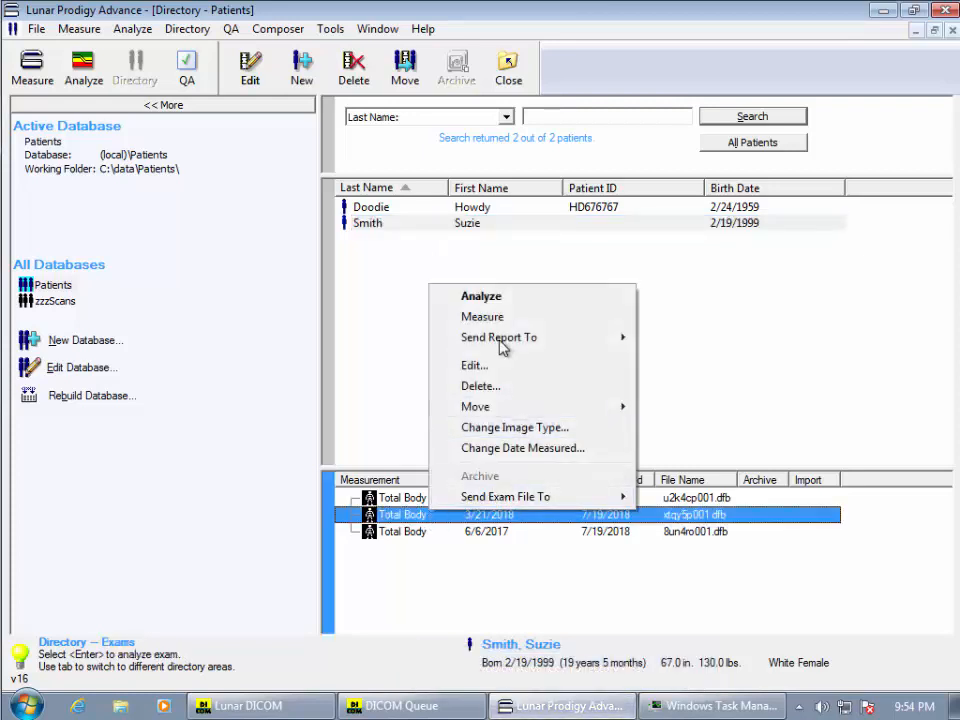
{"action": "left_click", "coordinate": [489, 368]}
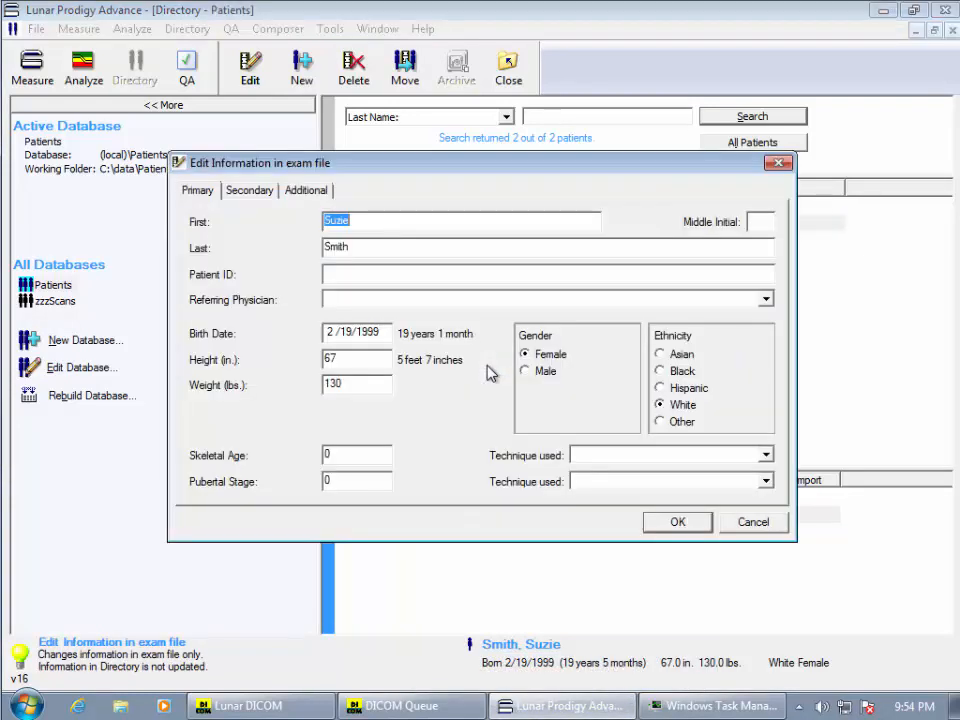
{"action": "left_click", "coordinate": [258, 190]}
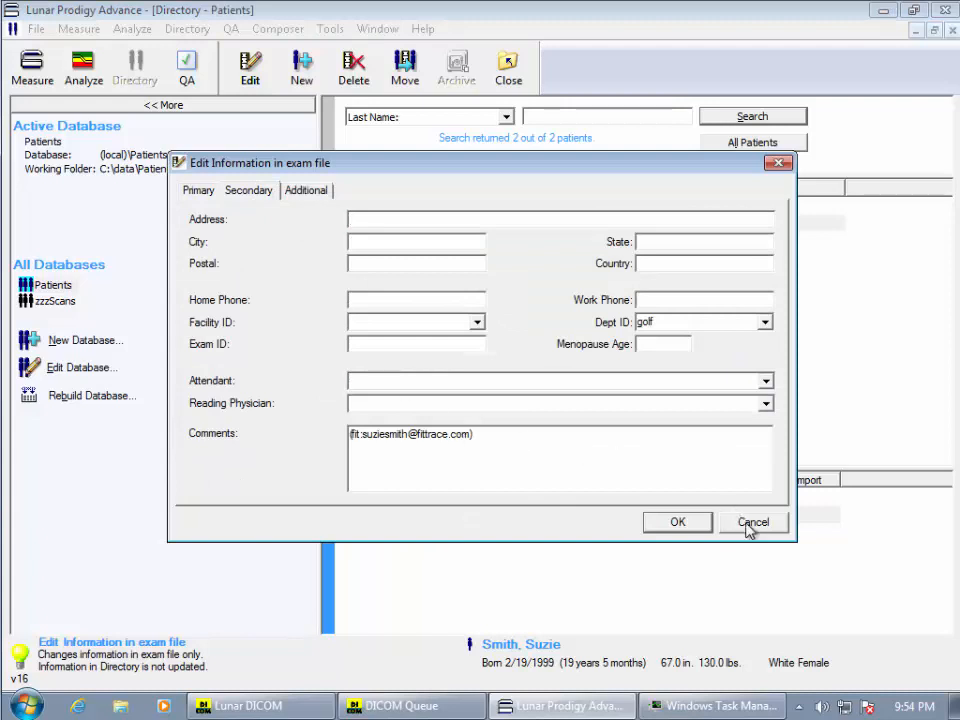
{"action": "left_click", "coordinate": [704, 524]}
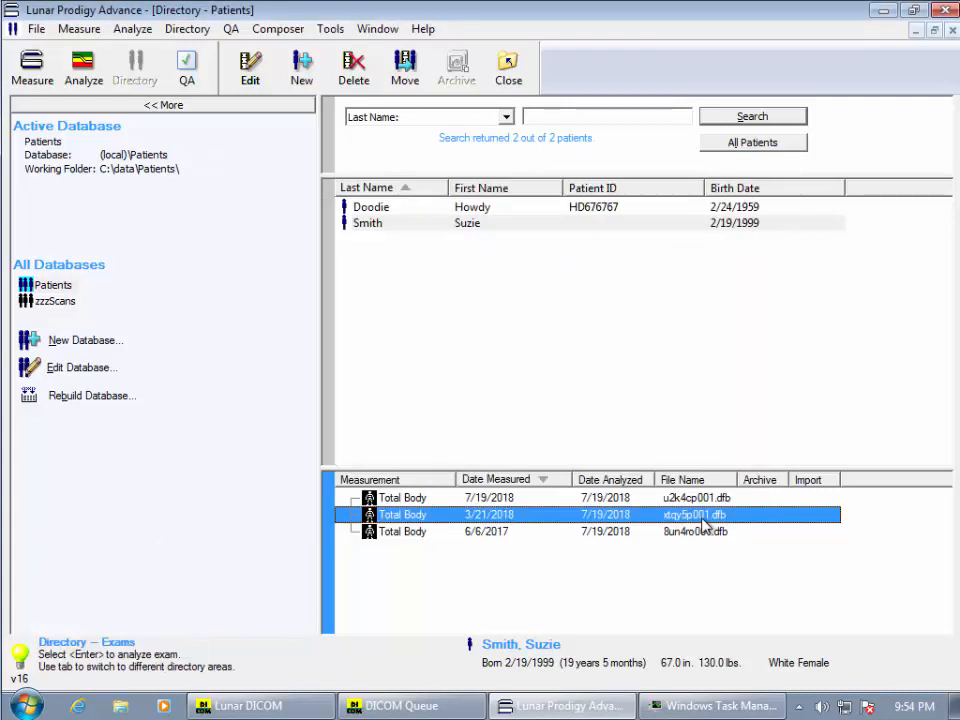
Open the 6/6/2017 exam's file information, review its Secondary tab, and cancel
{"action": "right_click", "coordinate": [404, 531]}
{"action": "left_click", "coordinate": [455, 392]}
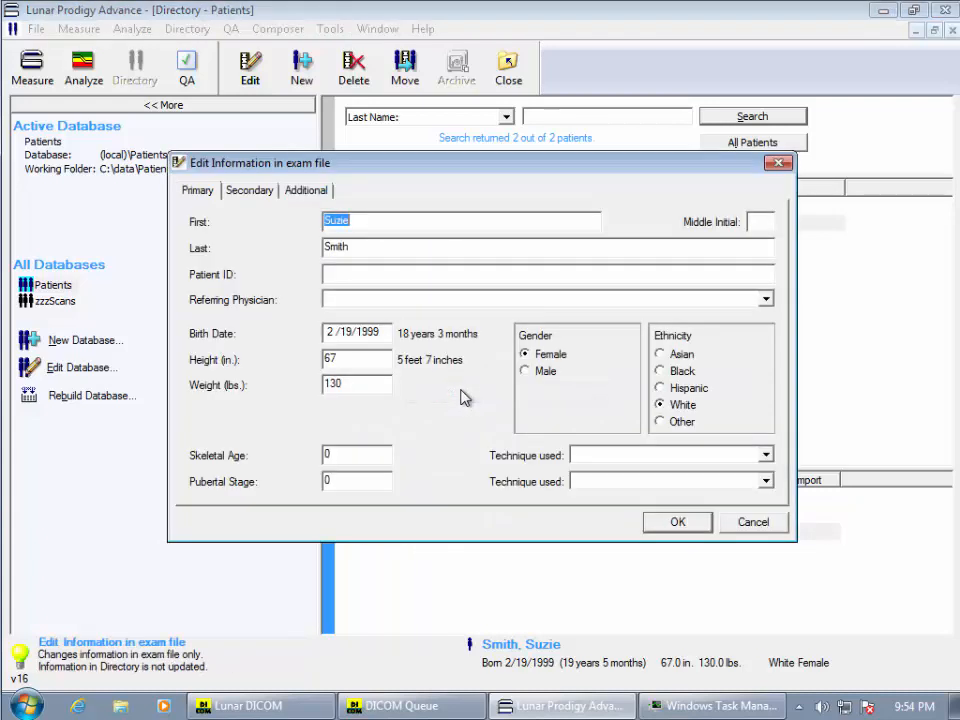
{"action": "left_click", "coordinate": [250, 198]}
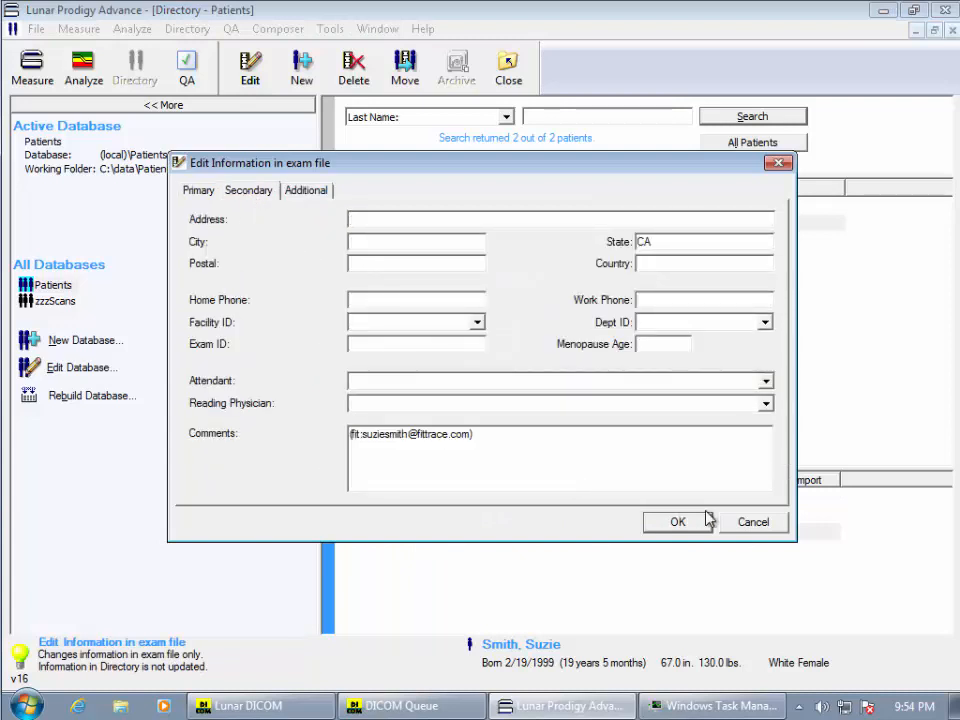
{"action": "left_click", "coordinate": [749, 526]}
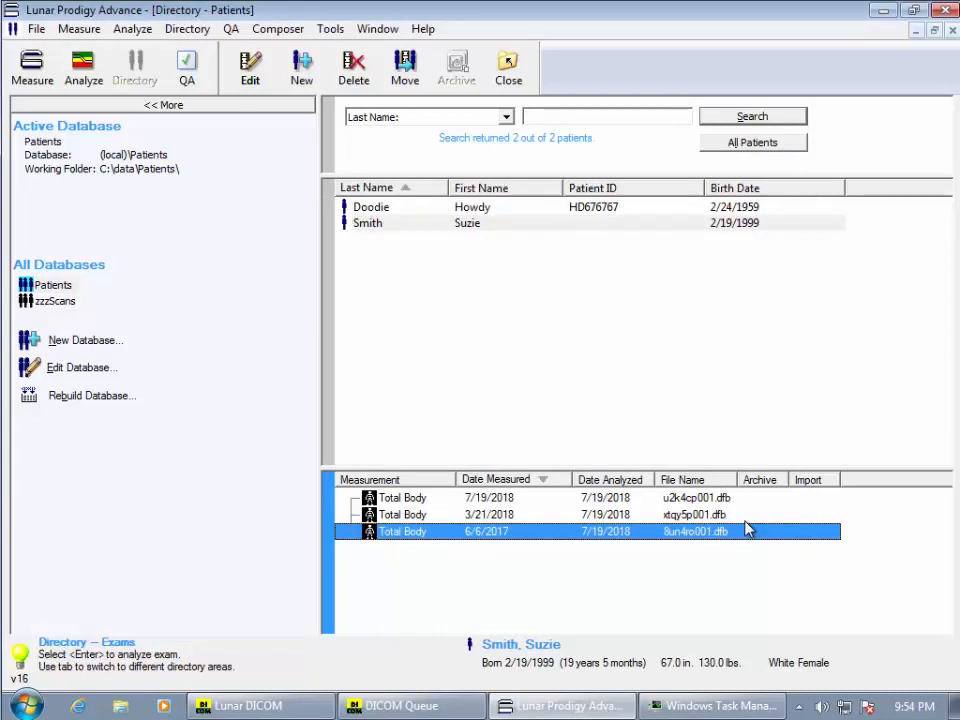
Send the 3/21/2018 exam's report to DICOM
{"action": "right_click", "coordinate": [405, 518]}
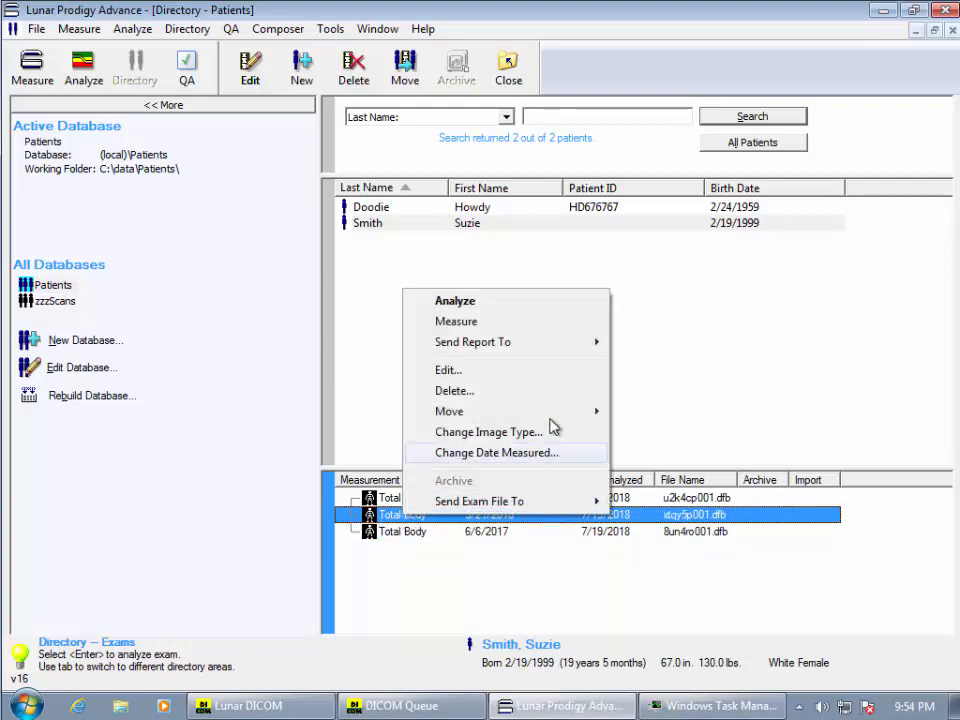
{"action": "mouse_move", "coordinate": [527, 352]}
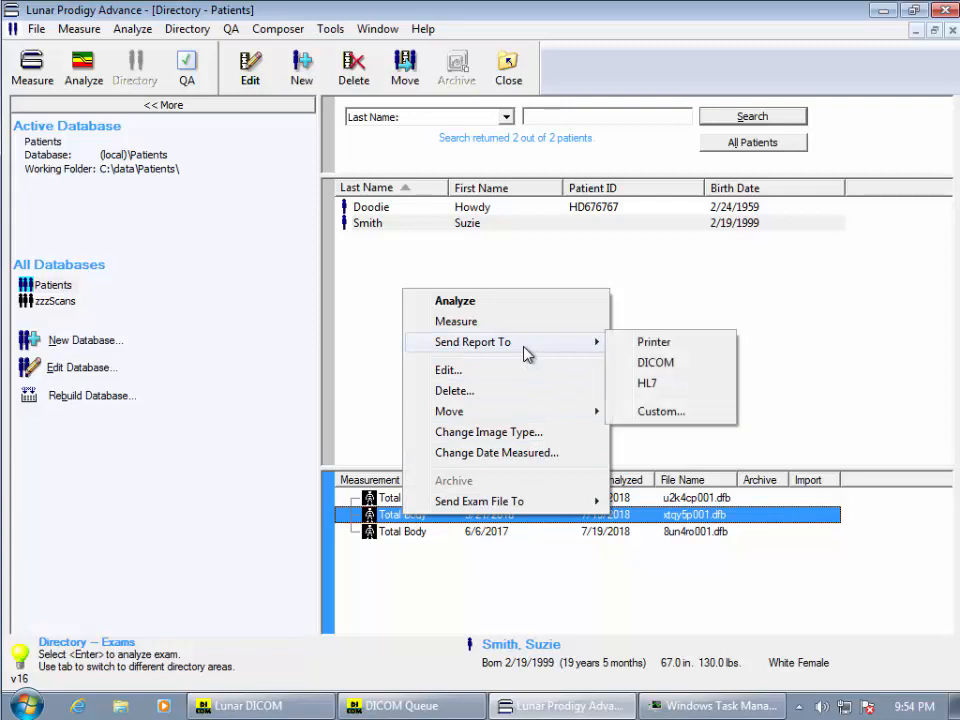
{"action": "left_click", "coordinate": [645, 364]}
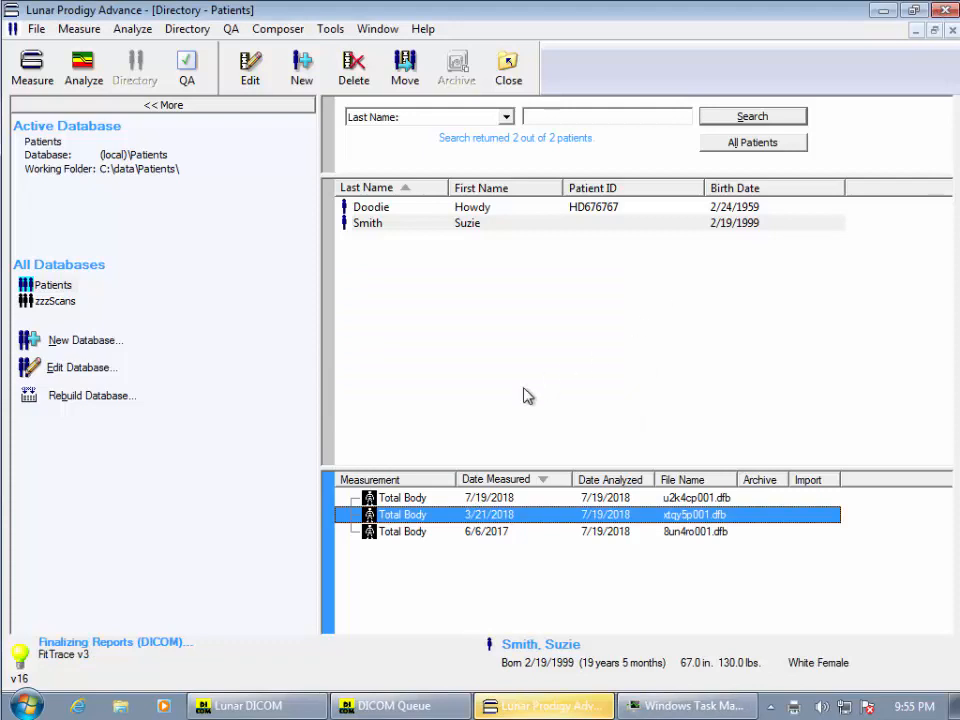
Send the 6/6/2017 exam's report to DICOM
{"action": "right_click", "coordinate": [393, 538]}
{"action": "mouse_move", "coordinate": [548, 350]}
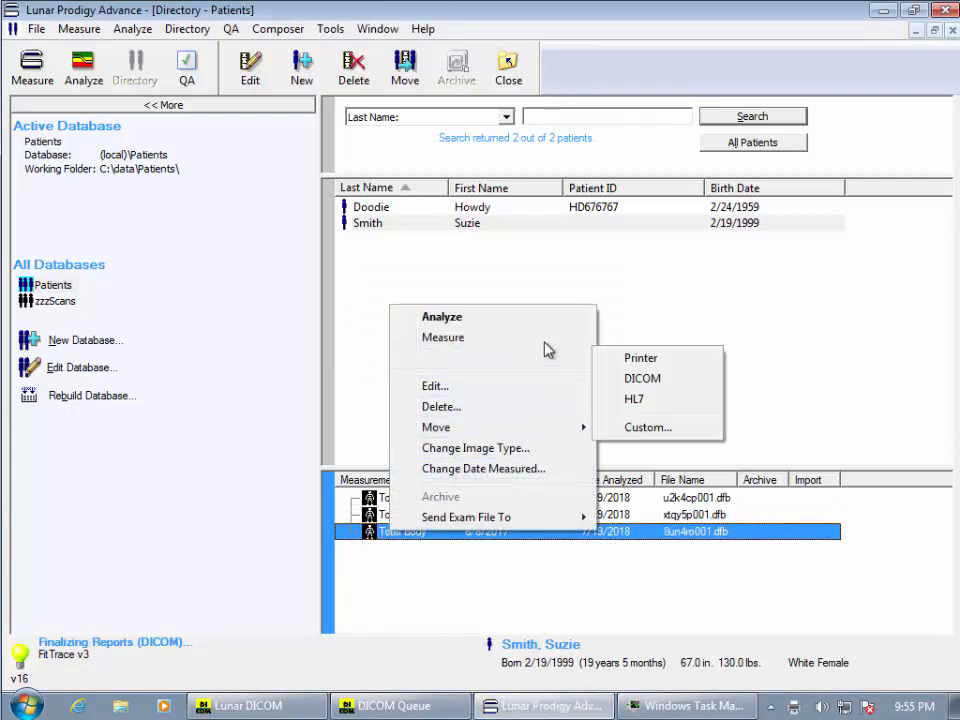
{"action": "left_click", "coordinate": [643, 380]}
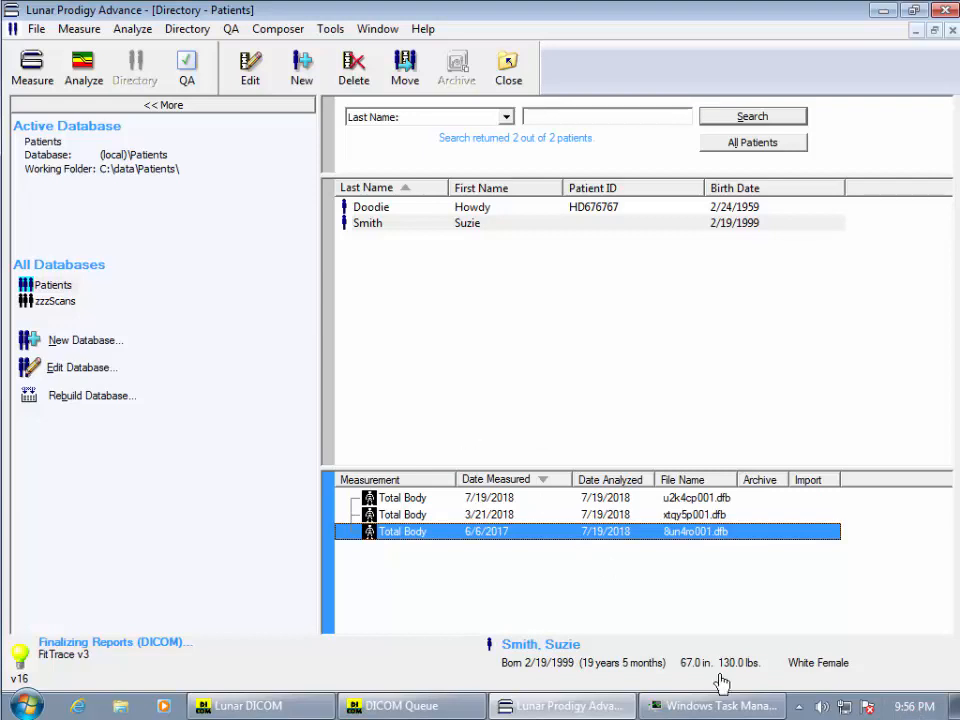
Switch to the FitTrace web page and sign in with the saved account credentials
{"action": "left_click", "coordinate": [722, 716]}
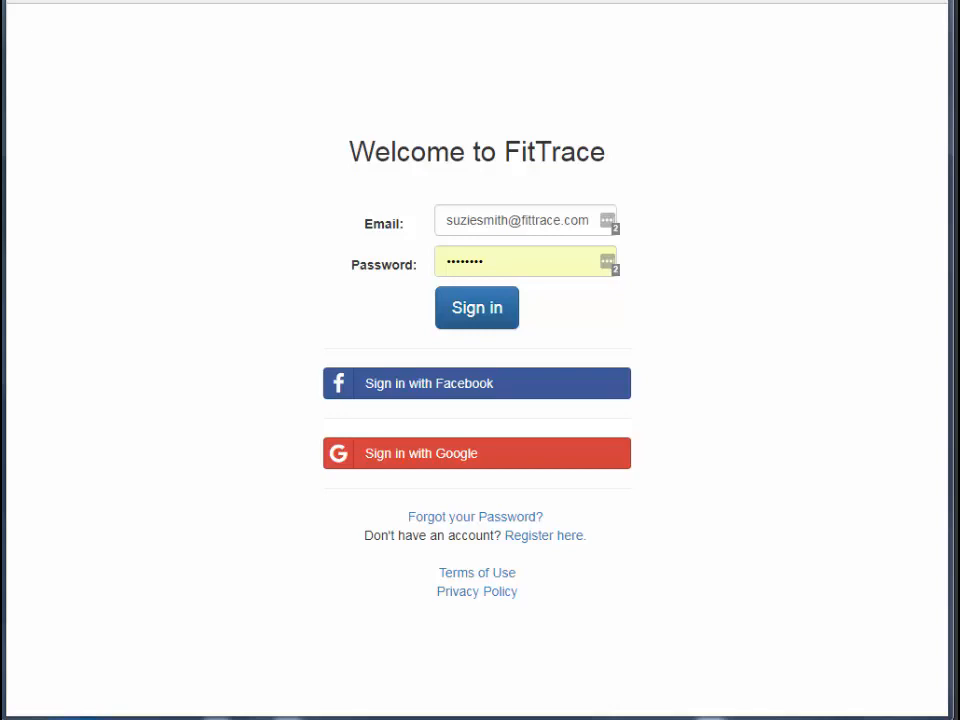
{"action": "left_click", "coordinate": [507, 311]}
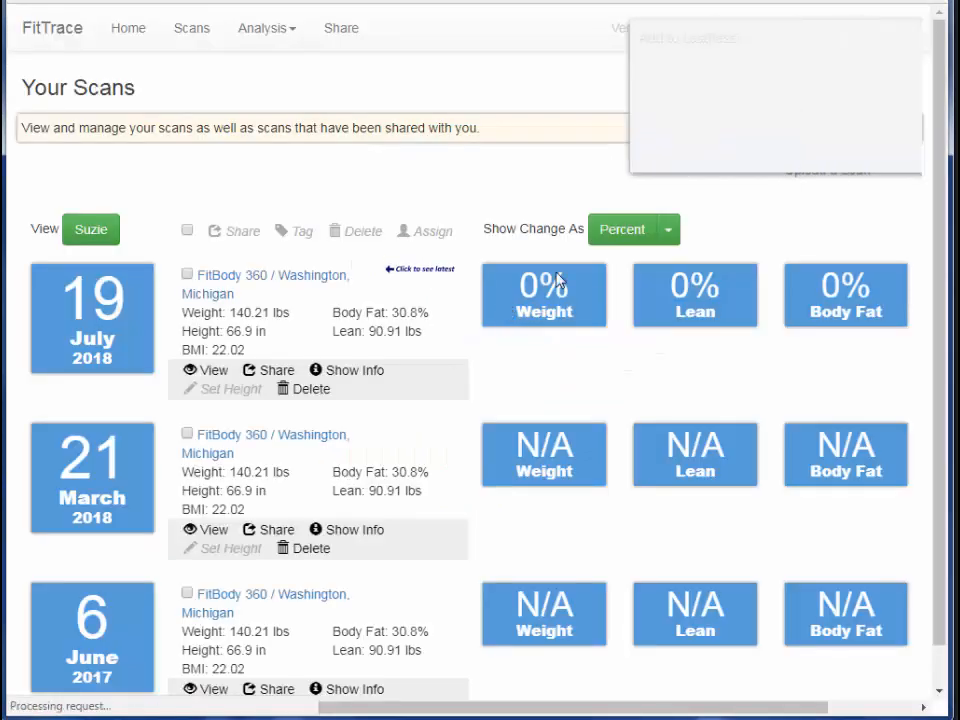
Open the 19 July 2018 scan's body composition report and scroll through it
{"action": "left_click", "coordinate": [770, 149]}
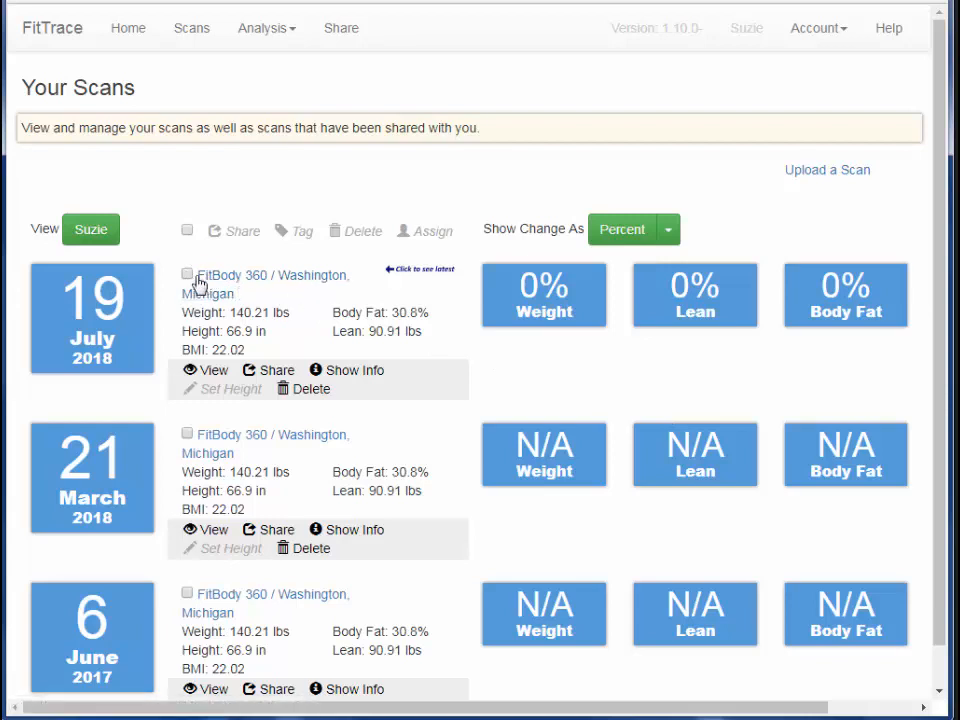
{"action": "left_click", "coordinate": [283, 286]}
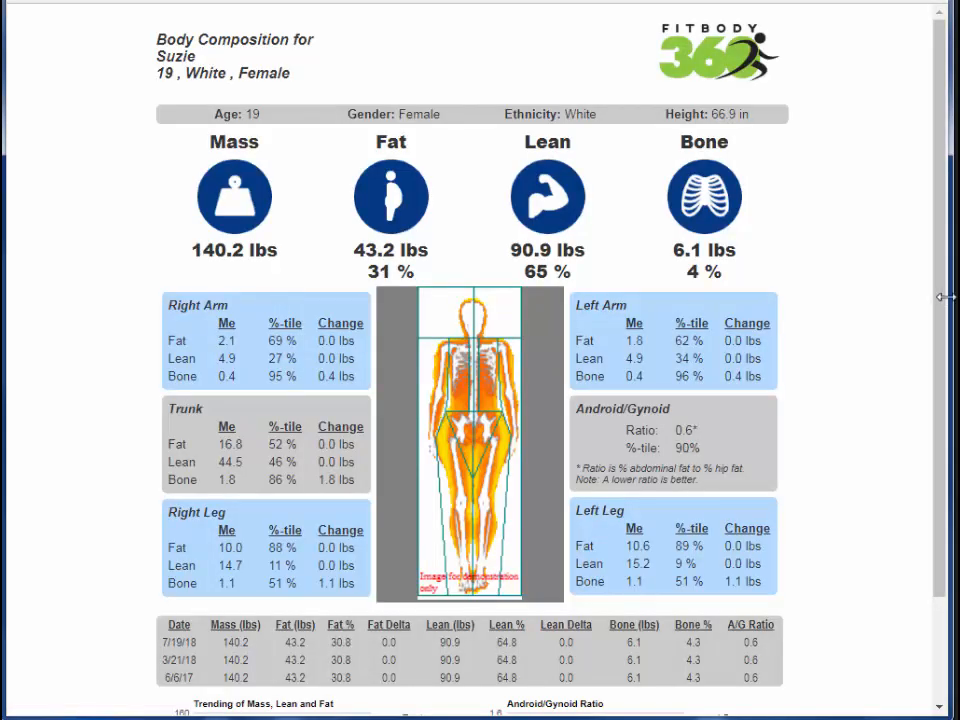
{"action": "left_click_drag", "start_coordinate": [943, 300], "coordinate": [943, 249]}
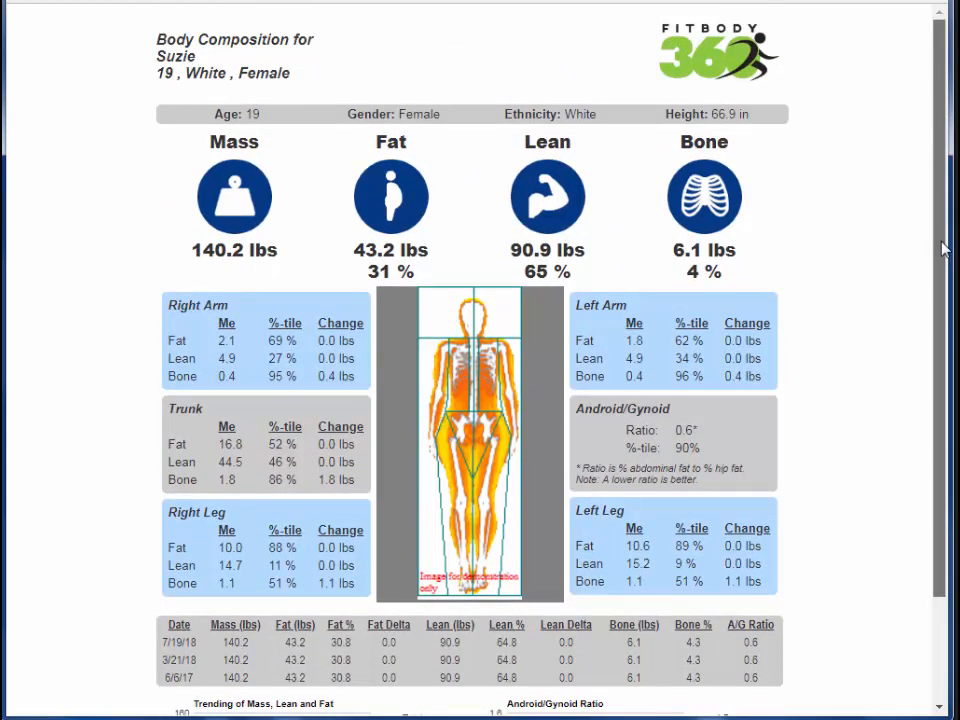